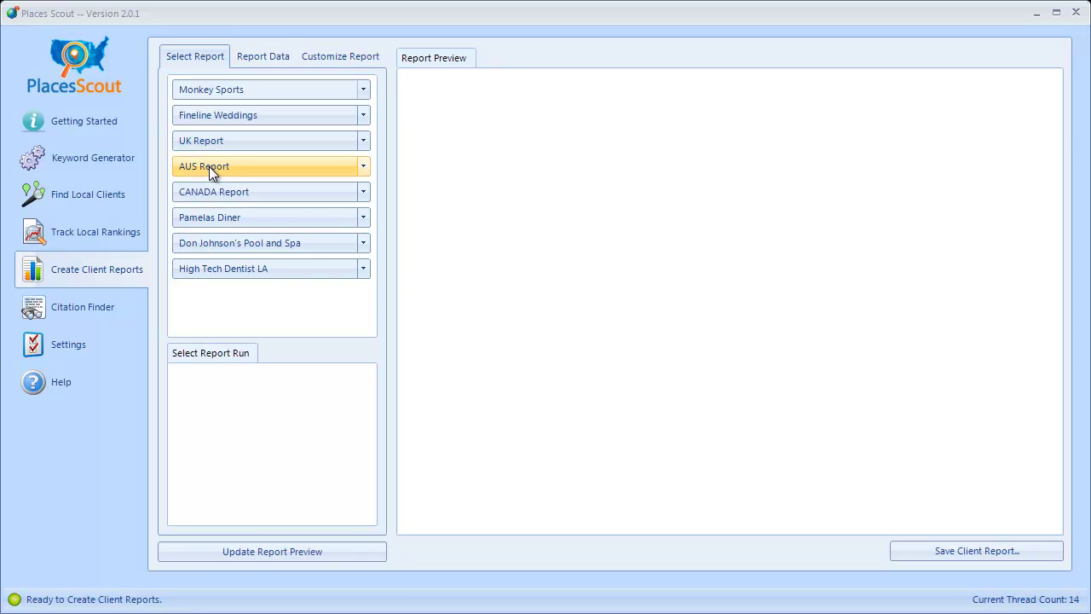
# Select the Monkey Sports report with its 10/12/2011 8:44:34 PM run and generate the report preview.
pyautogui.click(236, 92)
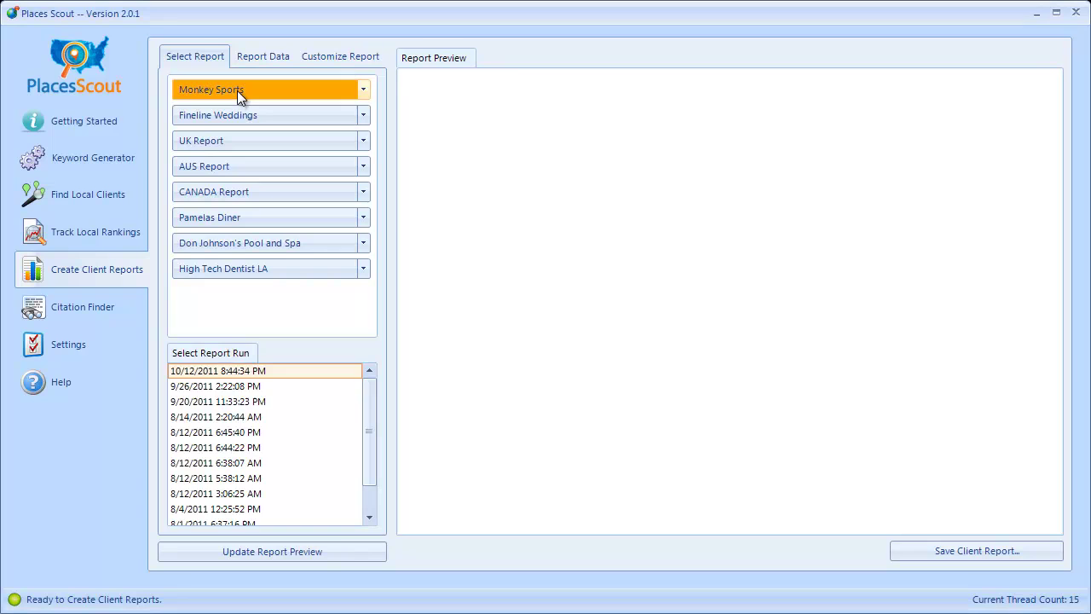
pyautogui.click(257, 553)
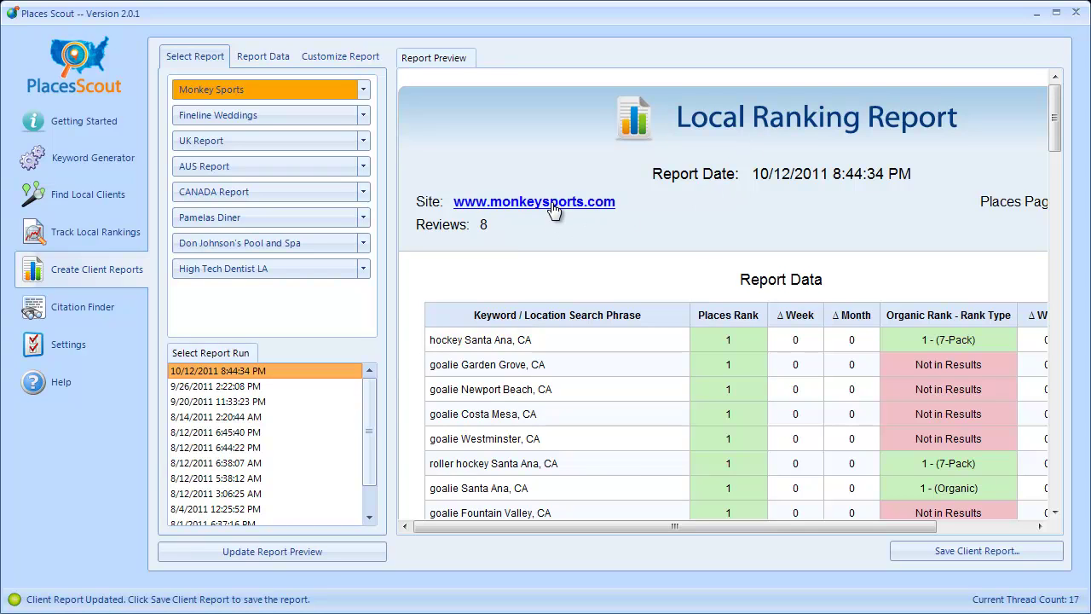
# Examine the previewed report's site, reviews, rating and Places Page details, and the weekly and monthly rank changes in its table.
pyautogui.doubleClick(483, 226)
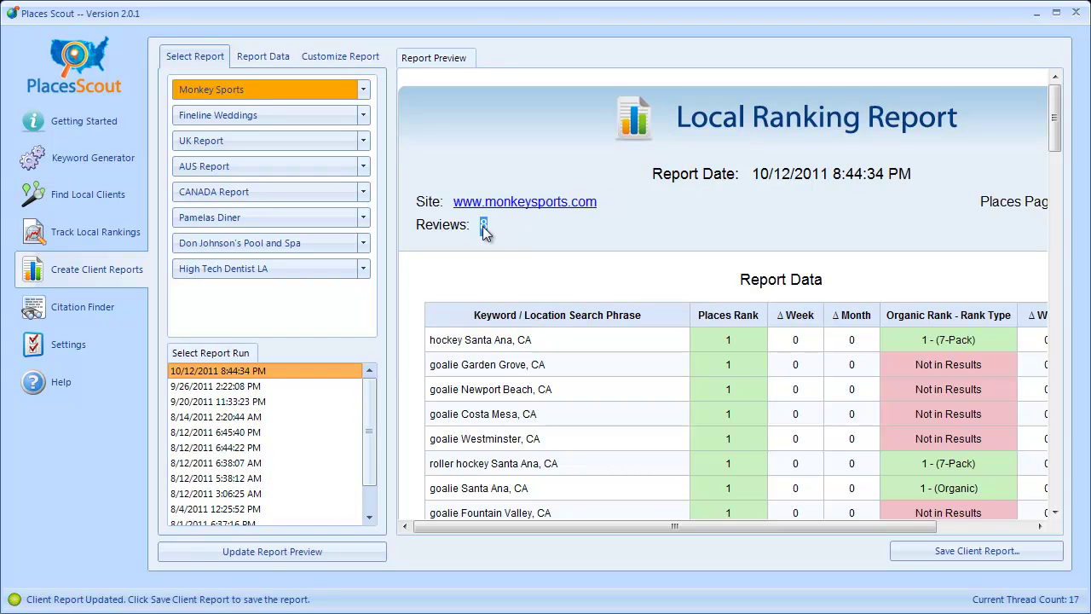
pyautogui.moveTo(785, 532); pyautogui.dragTo(882, 534)
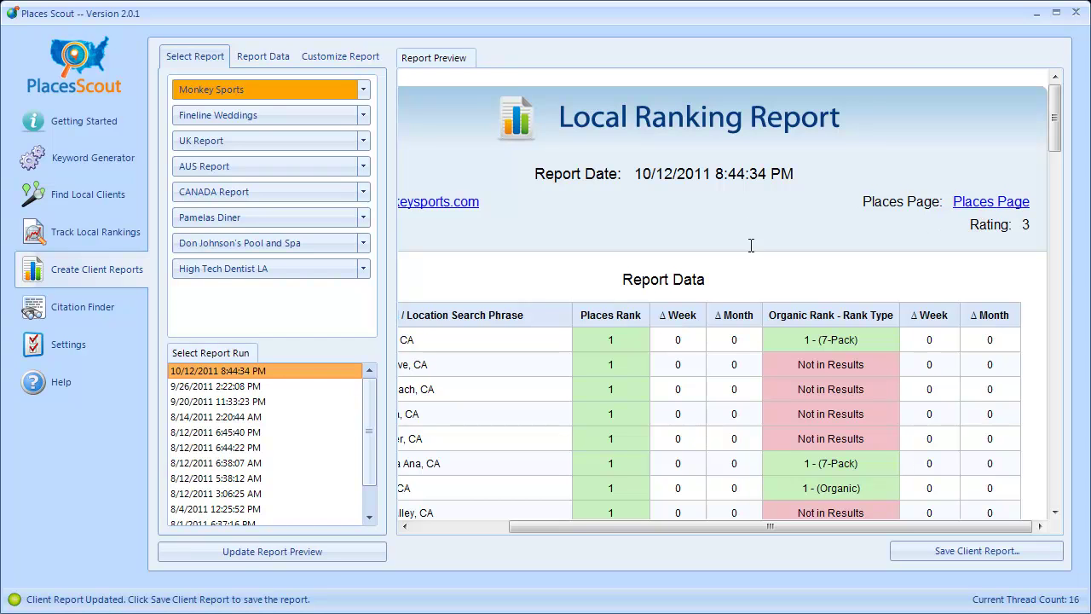
pyautogui.moveTo(745, 530); pyautogui.dragTo(673, 526)
pyautogui.scroll(-2, 751, 442)
pyautogui.scroll(-2, 843, 419)
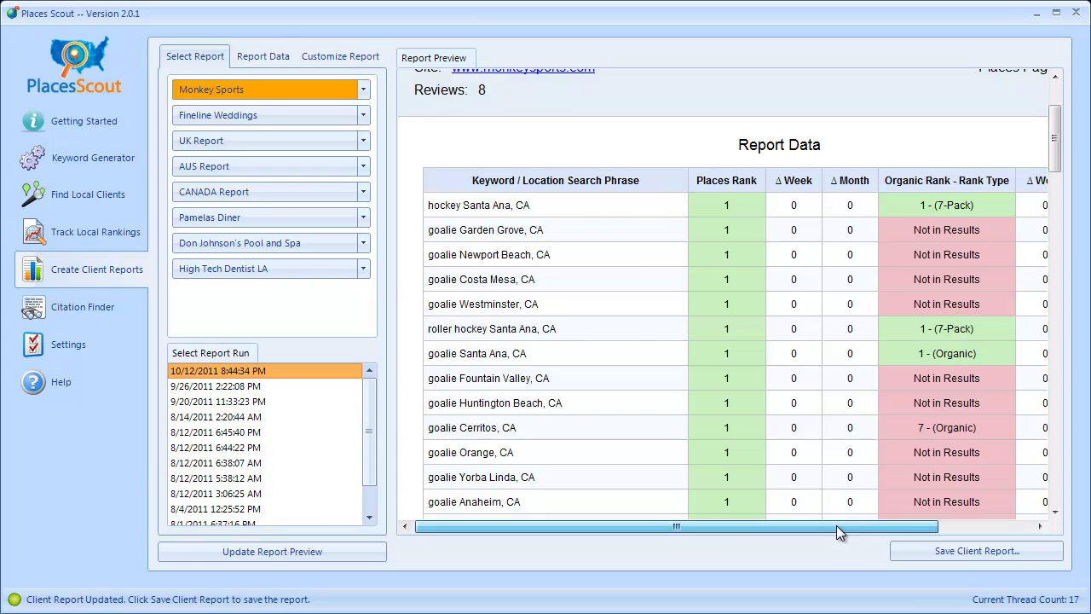
pyautogui.moveTo(836, 525); pyautogui.dragTo(932, 524)
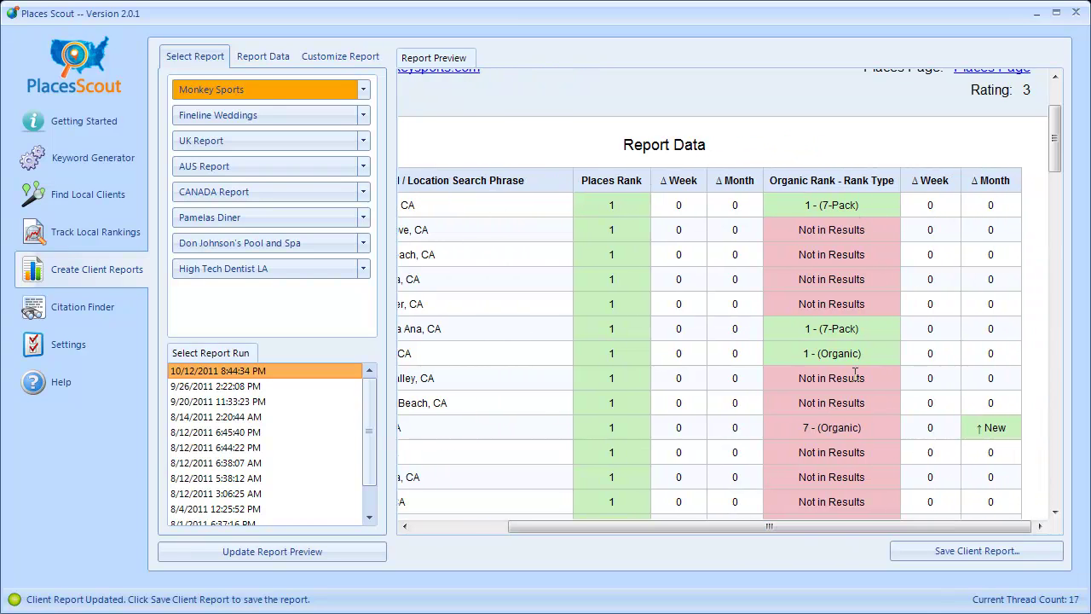
pyautogui.moveTo(842, 526); pyautogui.dragTo(698, 516)
pyautogui.scroll(-2, 723, 417)
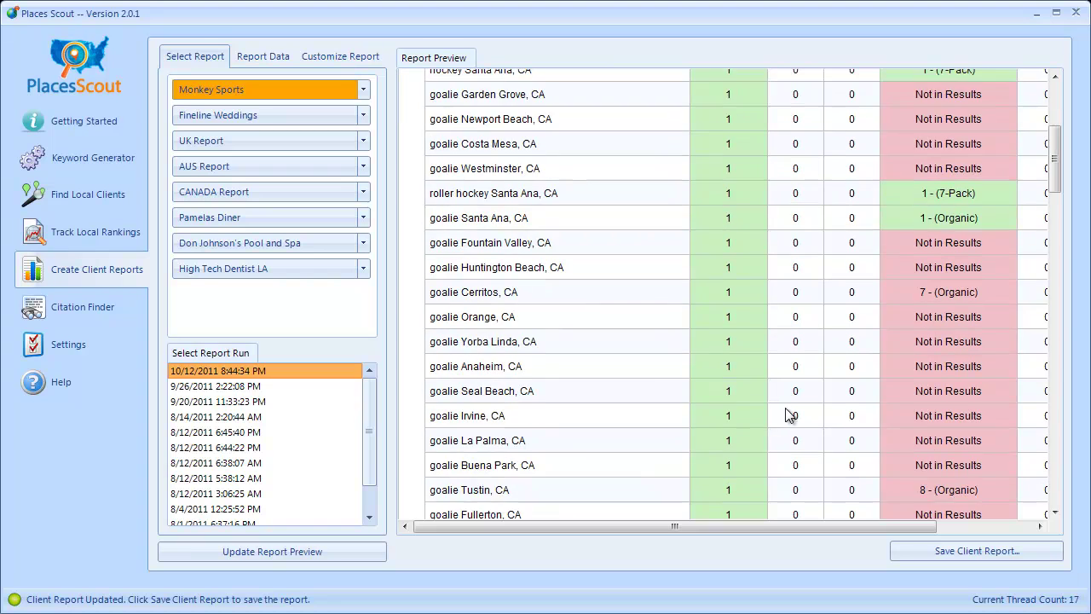
pyautogui.scroll(-7, 789, 415)
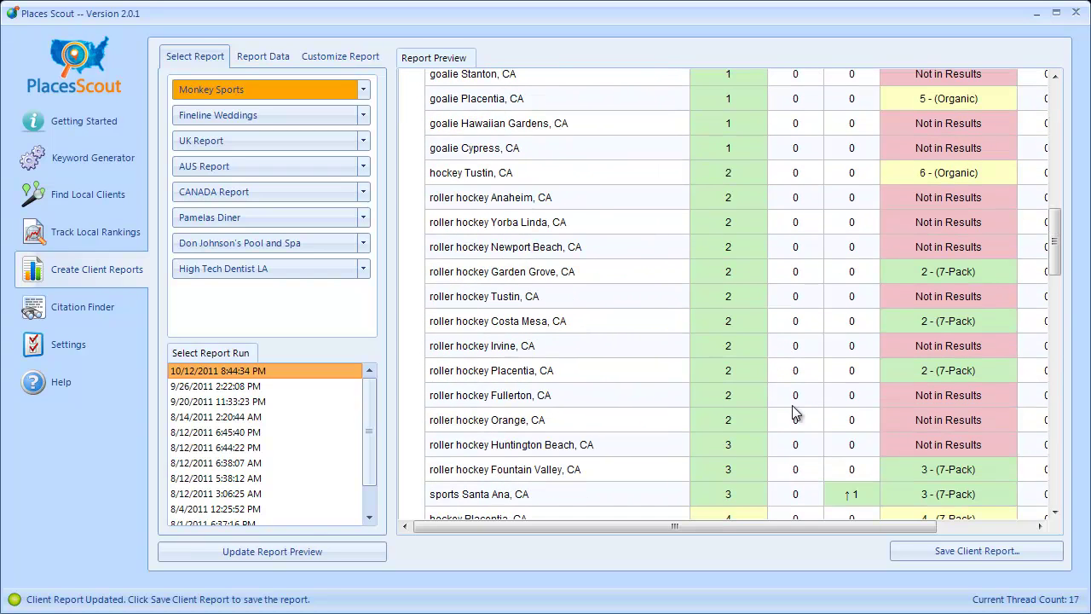
pyautogui.scroll(-4, 792, 414)
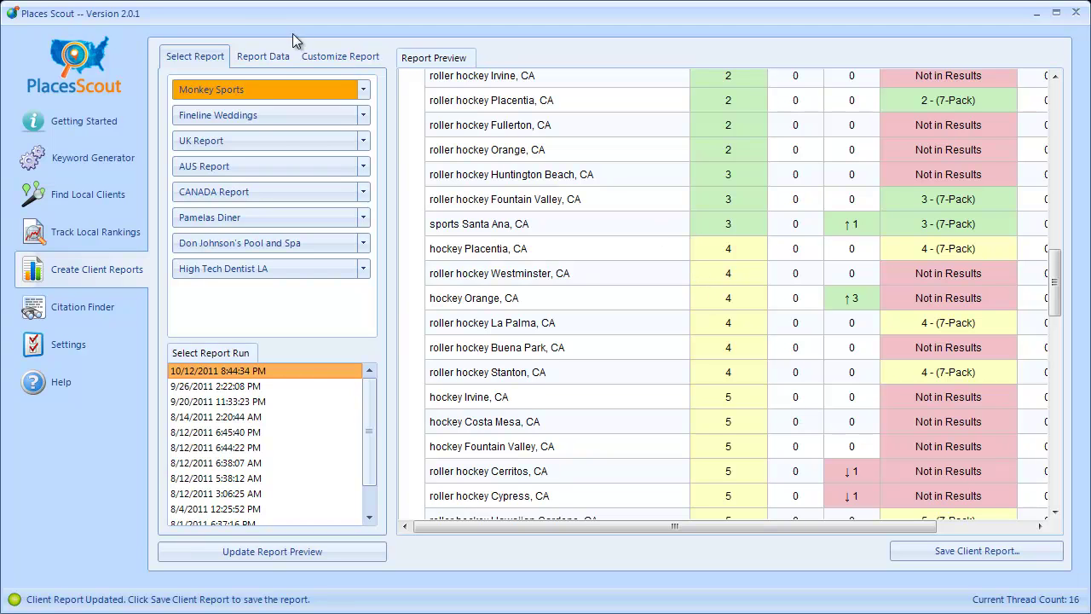
# Exclude the keywords roller hockey and sports from the report data.
pyautogui.click(276, 53)
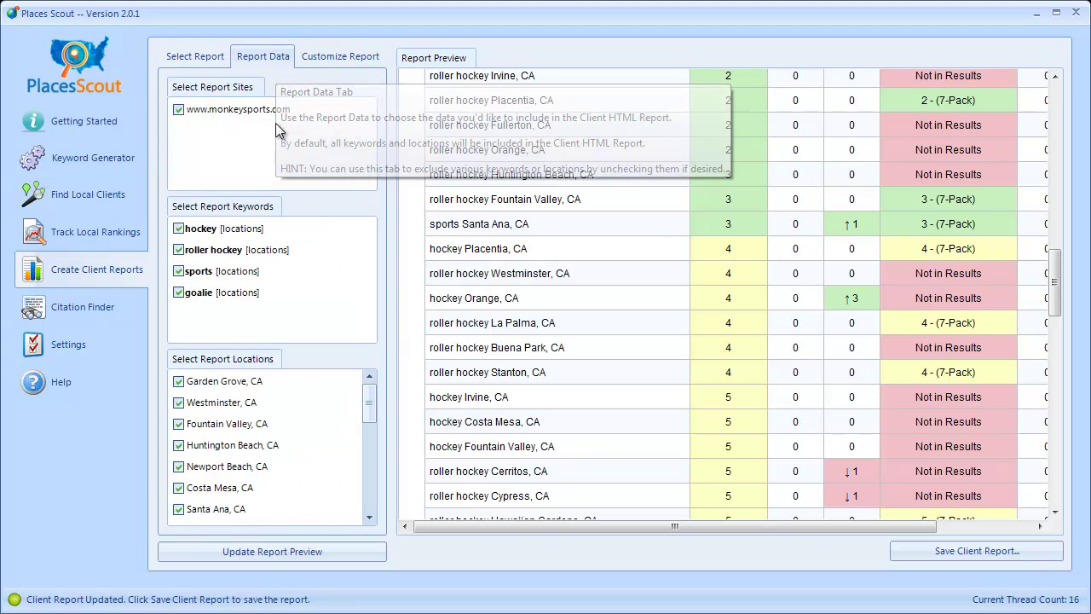
pyautogui.scroll(10, 750, 286)
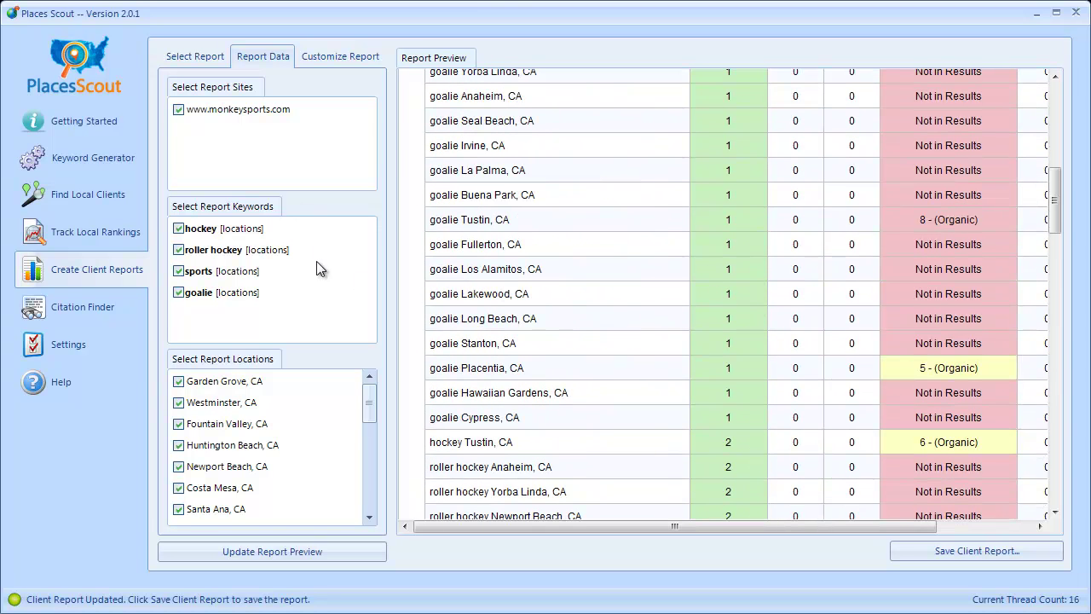
pyautogui.click(228, 253)
pyautogui.click(204, 273)
# Exclude the locations Costa Mesa, Santa Ana, Orange and Anaheim from the report and refresh the preview.
pyautogui.moveTo(367, 407); pyautogui.dragTo(368, 437)
pyautogui.click(220, 435)
pyautogui.click(212, 414)
pyautogui.click(213, 392)
pyautogui.click(211, 372)
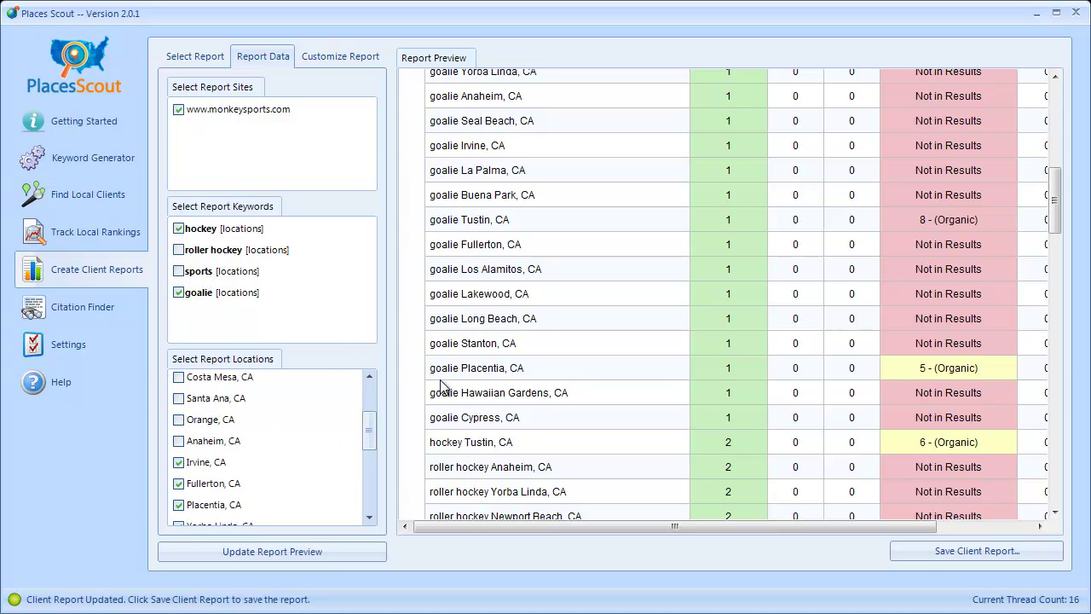
pyautogui.scroll(2, 759, 364)
pyautogui.click(288, 554)
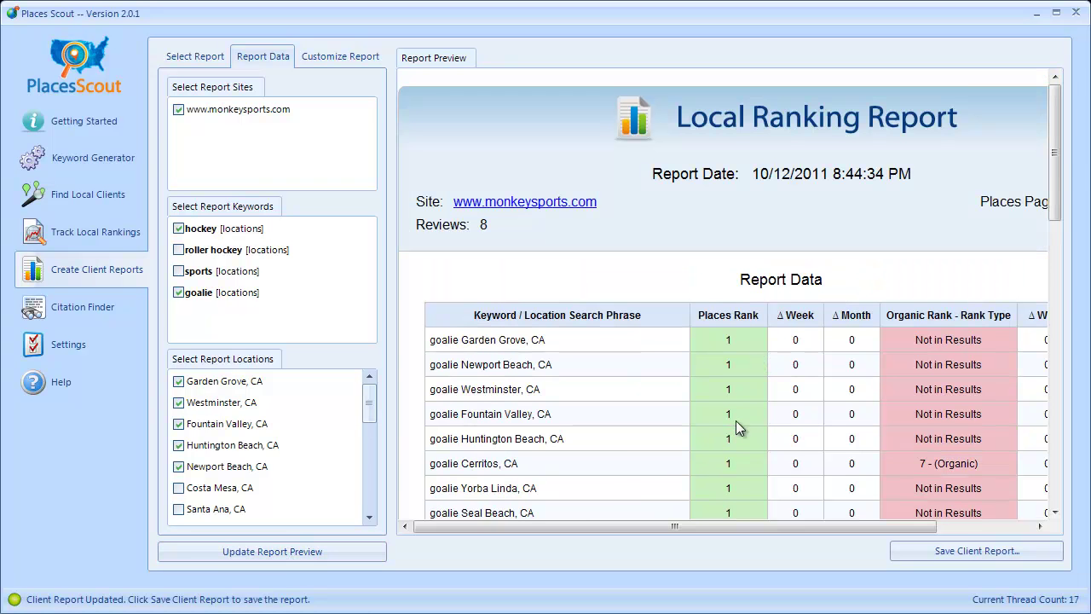
pyautogui.scroll(-5, 783, 422)
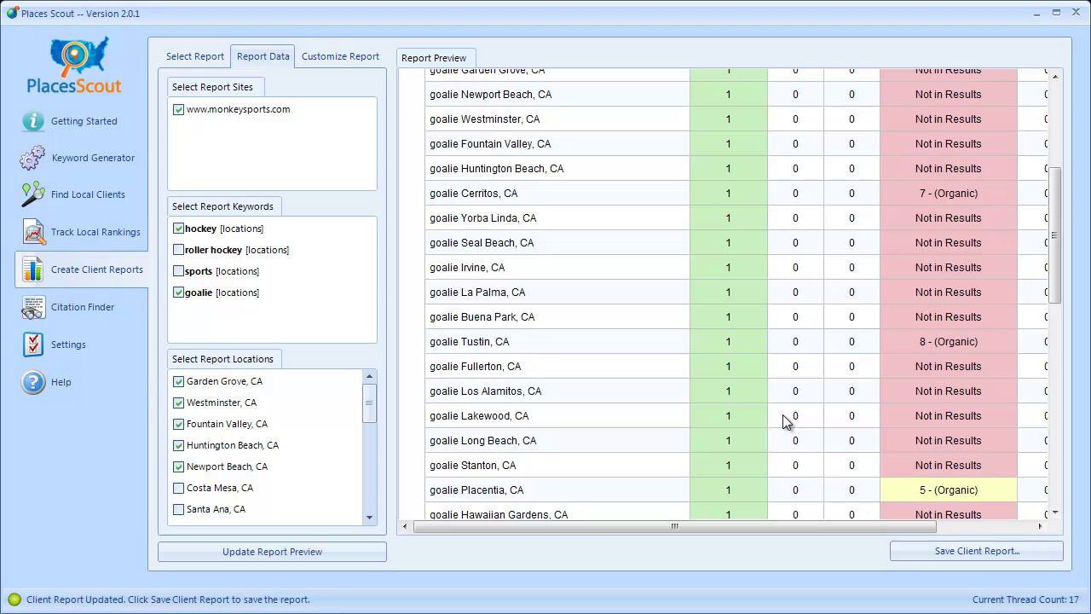
# Include the keywords roller hockey and sports and the locations Costa Mesa and Santa Ana in the report again.
pyautogui.click(234, 251)
pyautogui.click(235, 271)
pyautogui.click(223, 488)
pyautogui.click(218, 508)
# Add the custom-logo image from the Client HTML Reports folder to the report header and refresh the preview.
pyautogui.click(333, 59)
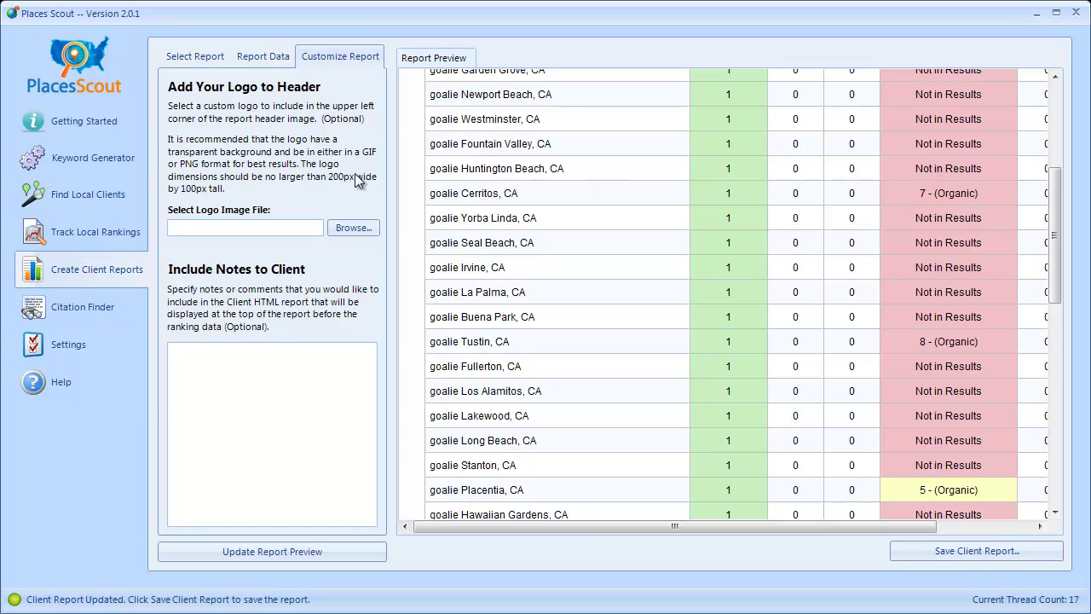
pyautogui.scroll(4, 645, 231)
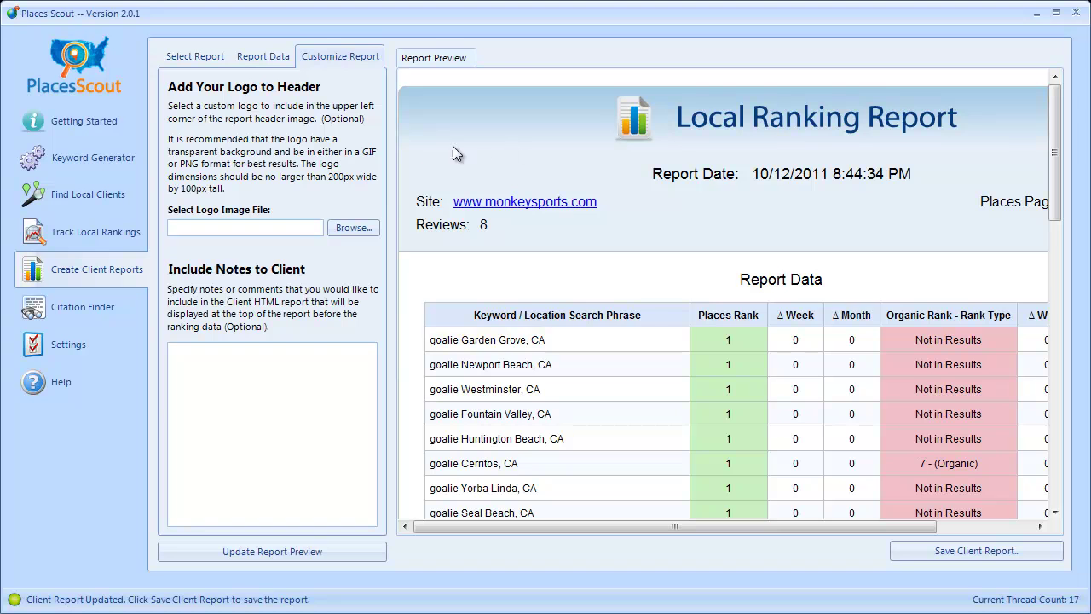
pyautogui.click(353, 228)
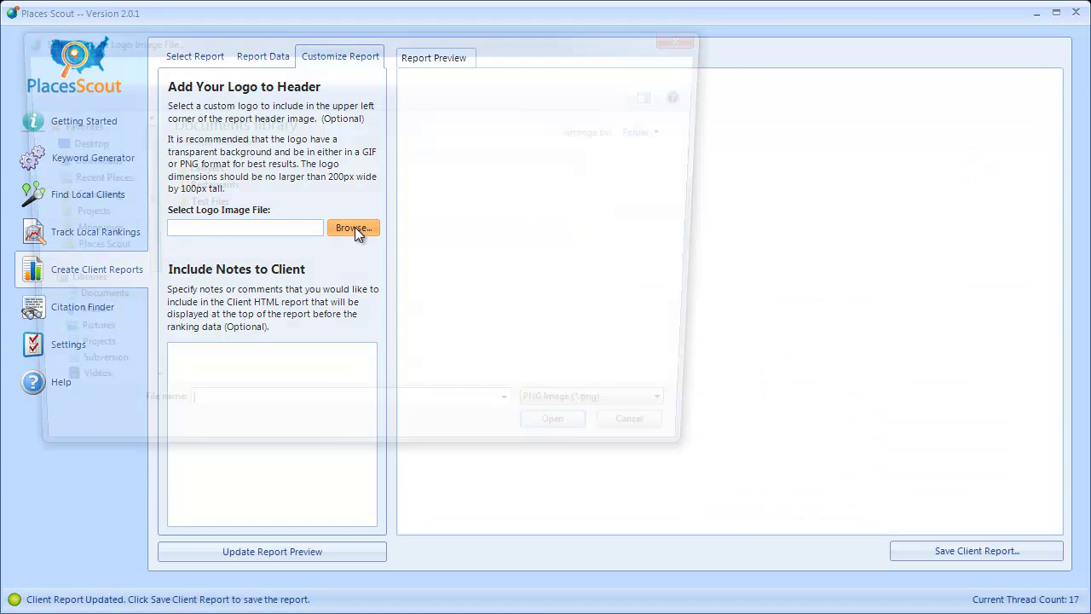
pyautogui.click(204, 67)
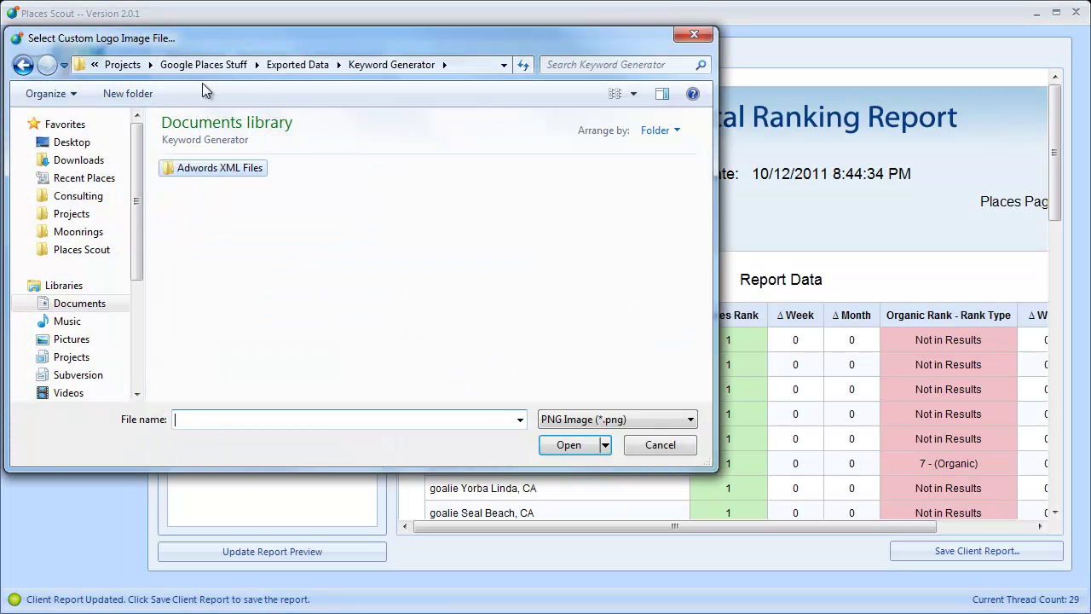
pyautogui.click(293, 68)
pyautogui.doubleClick(235, 258)
pyautogui.doubleClick(223, 204)
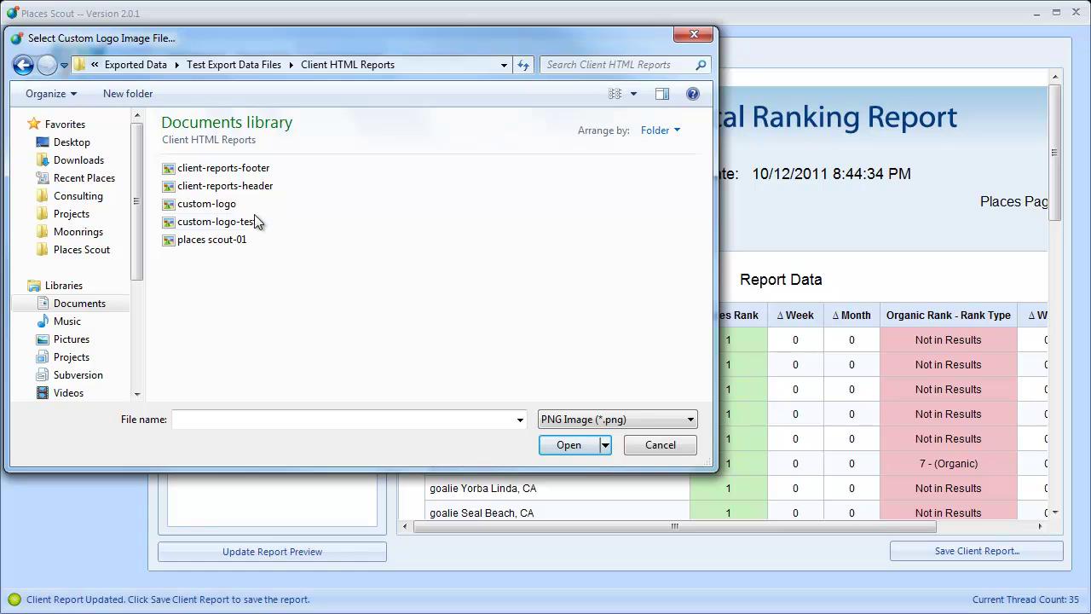
pyautogui.doubleClick(226, 206)
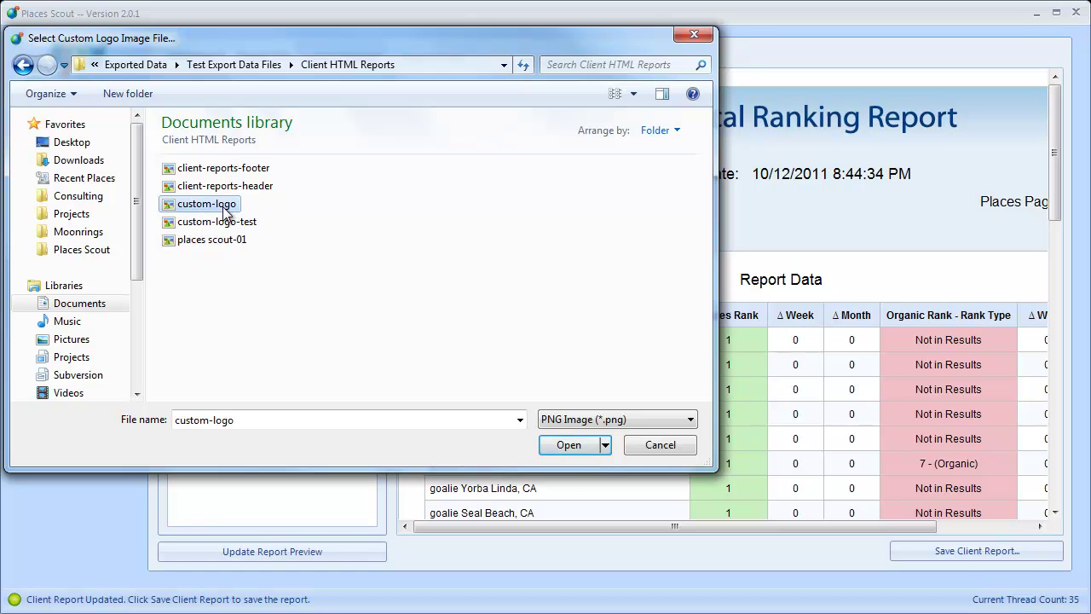
pyautogui.click(295, 551)
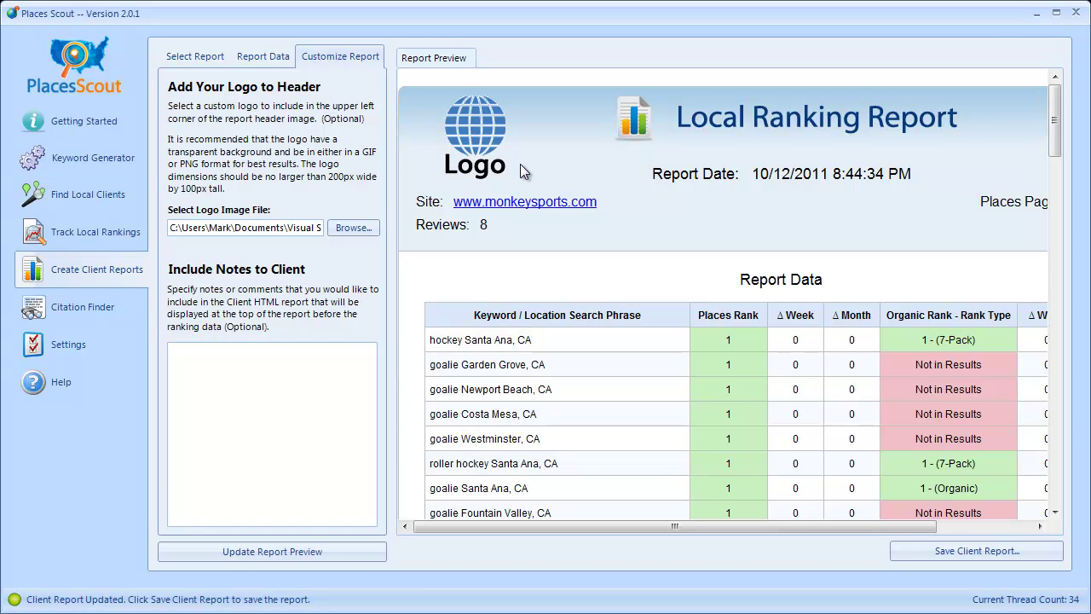
# Replace the header logo with the places scout-01 image and refresh the report preview.
pyautogui.click(352, 228)
pyautogui.click(233, 242)
pyautogui.doubleClick(232, 242)
pyautogui.click(314, 556)
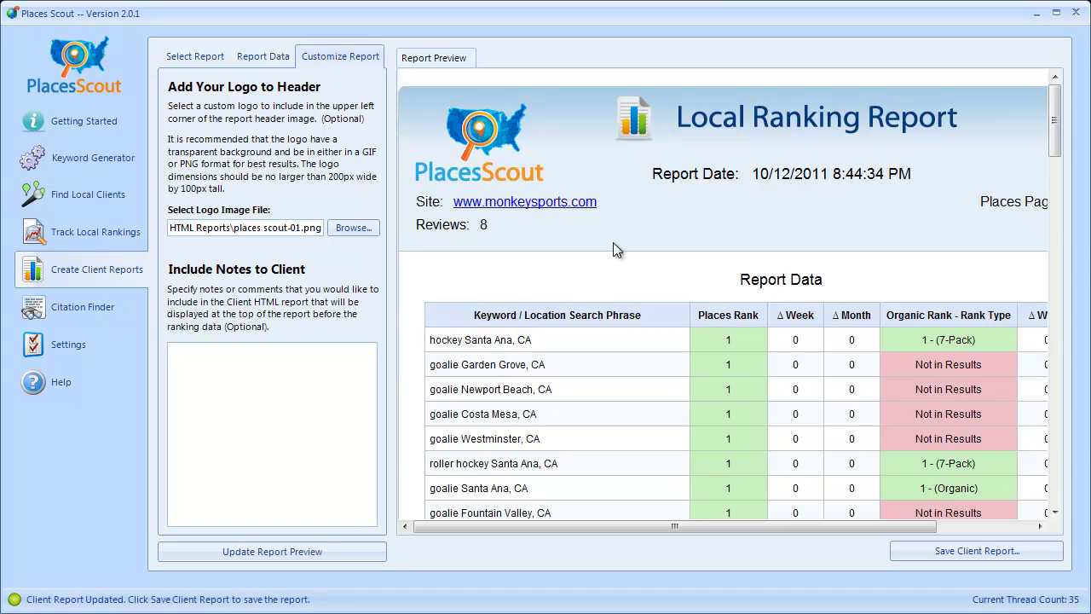
# Add the client notes "these are some sample notes...you rankings have improved" and check them in the refreshed report preview.
pyautogui.click(245, 410)
pyautogui.write('these are some sample notes...')
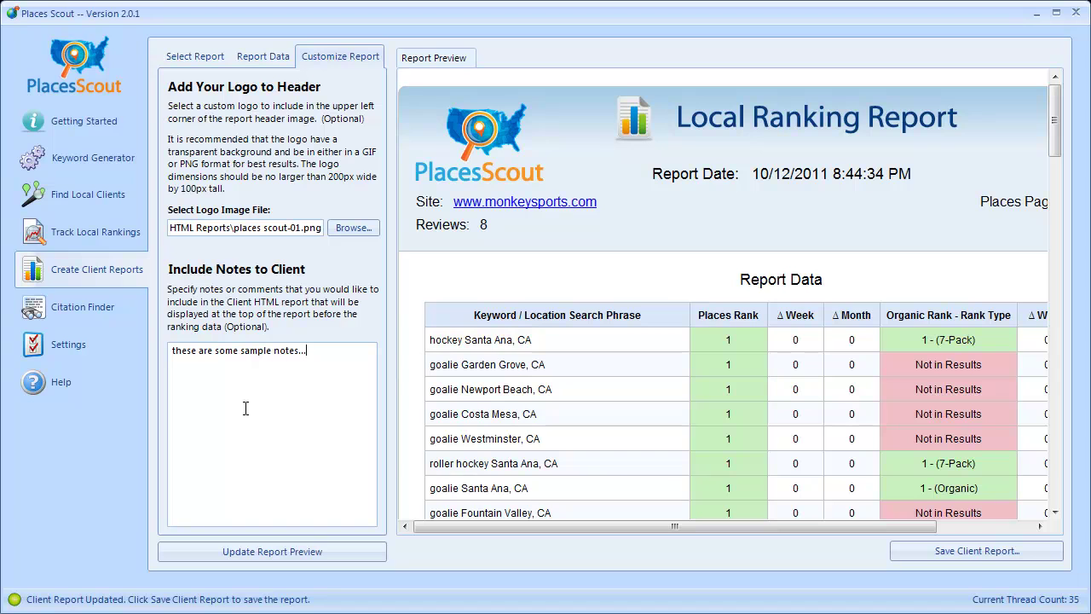
pyautogui.write('you rankings have improved')
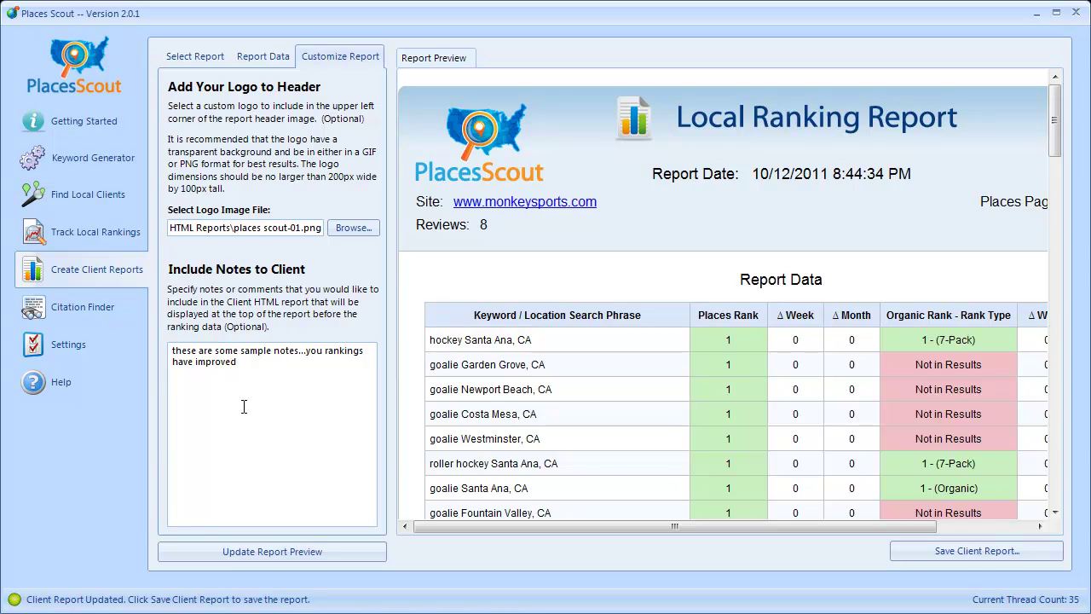
pyautogui.click(283, 553)
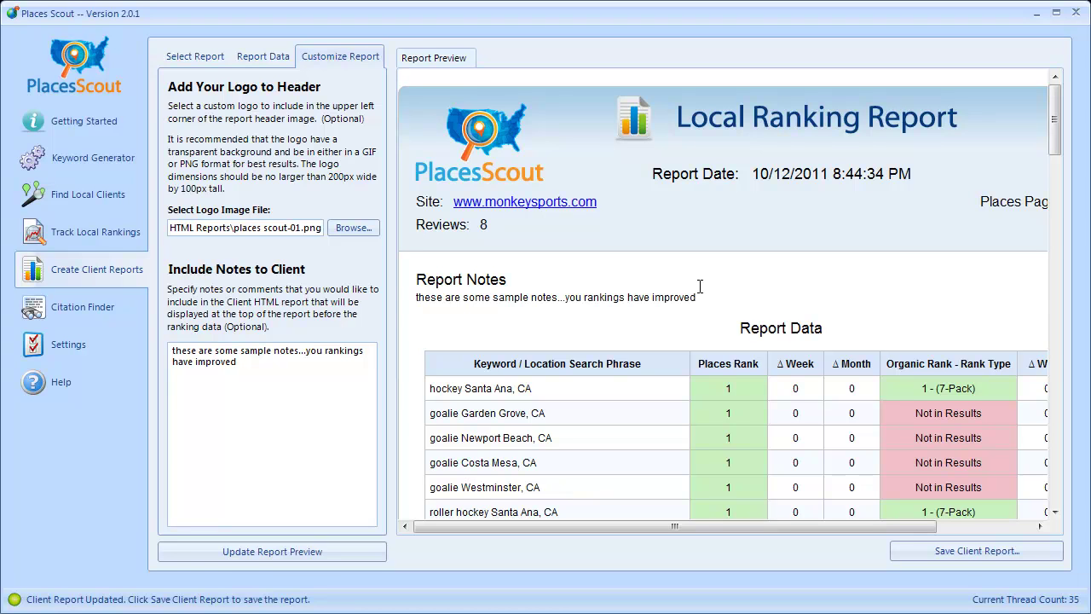
pyautogui.moveTo(734, 297); pyautogui.dragTo(418, 274)
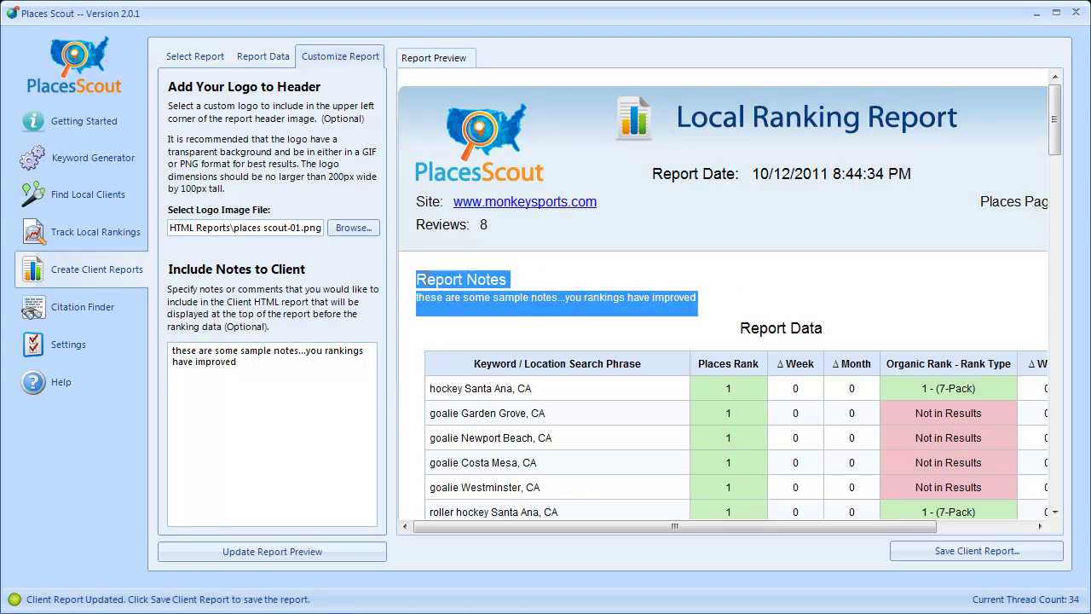
pyautogui.click(425, 285)
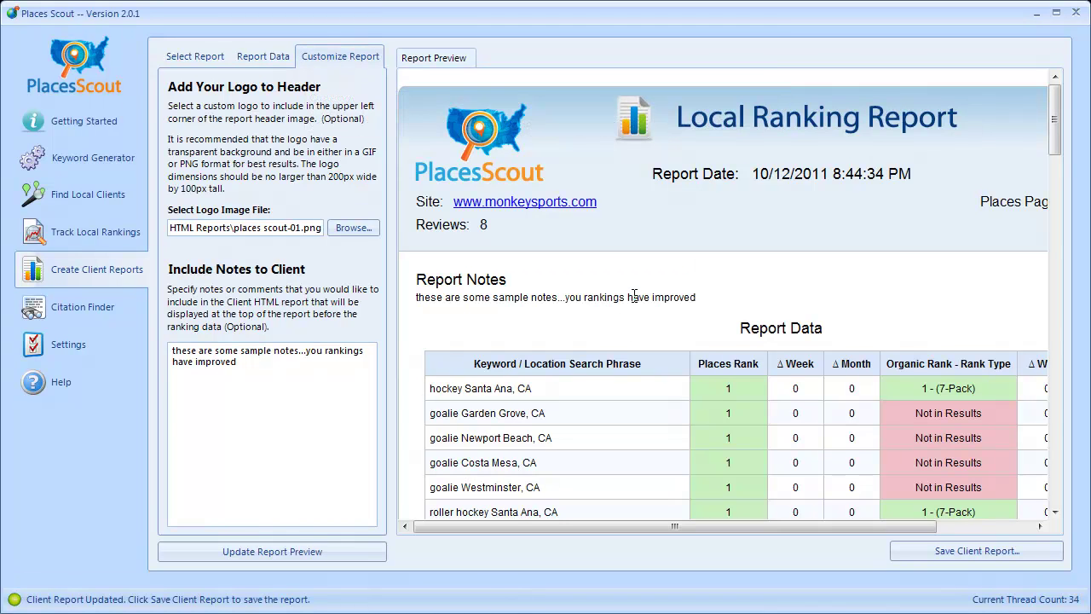
pyautogui.scroll(-1, 634, 296)
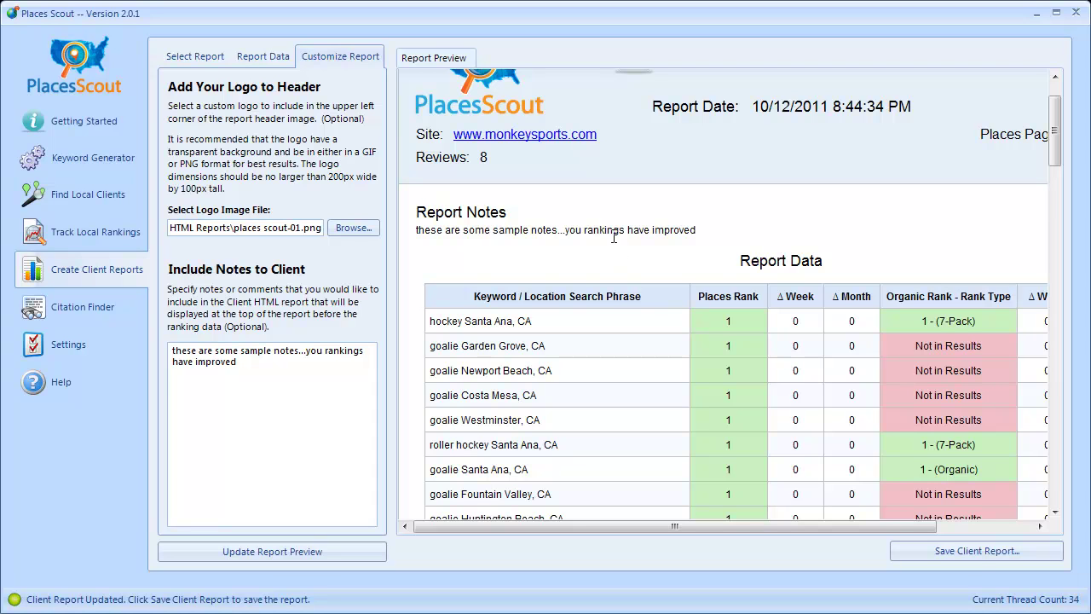
# Save the client report as an HTML file named "sample client report" in the Client HTML Reports folder.
pyautogui.click(977, 550)
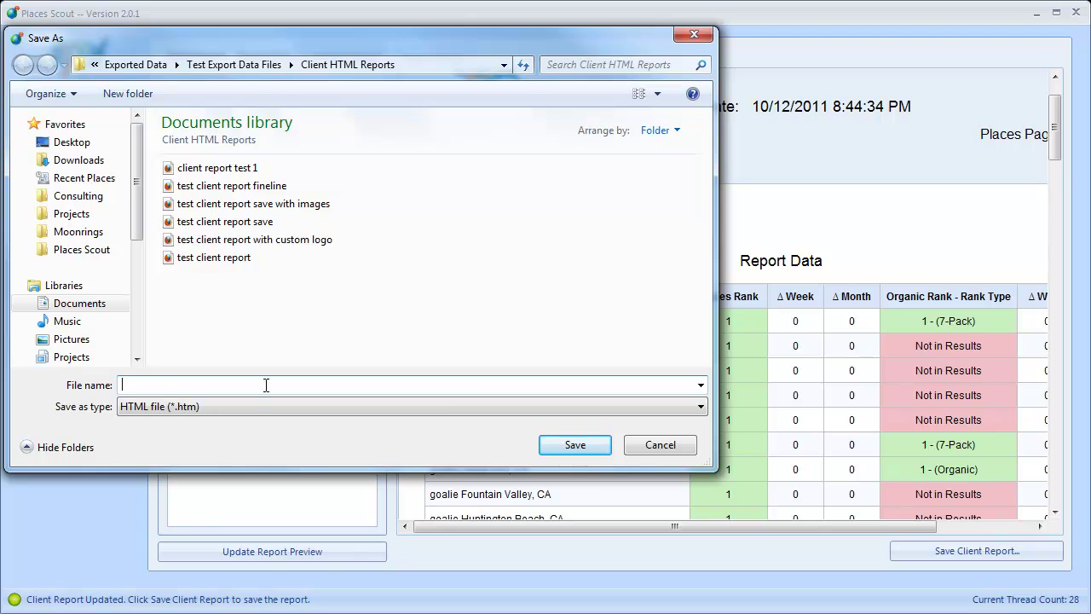
pyautogui.write('sample client report')
pyautogui.press('Return')
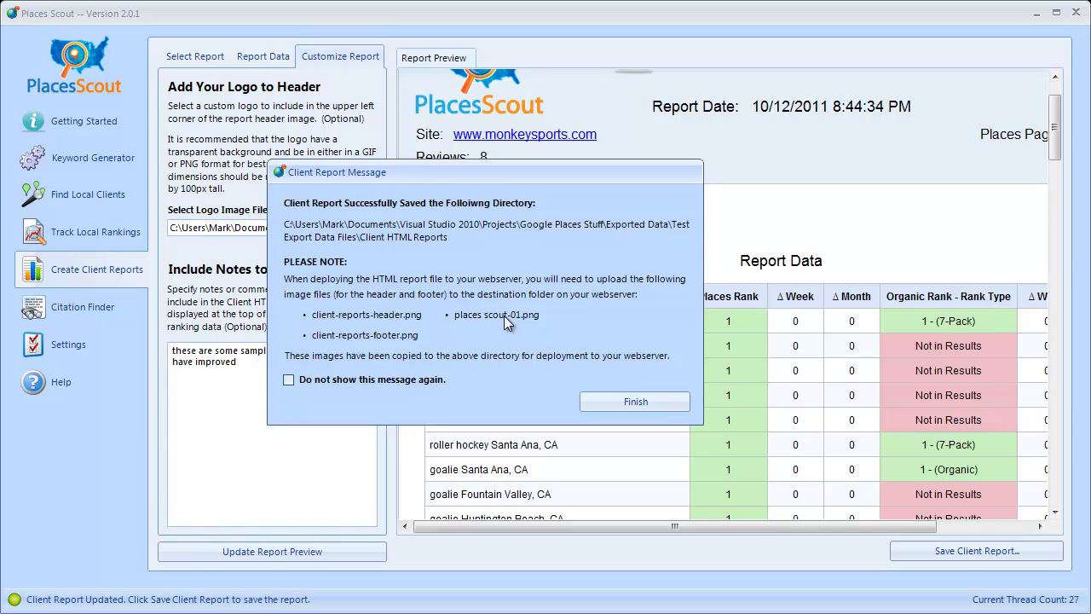
pyautogui.click(614, 405)
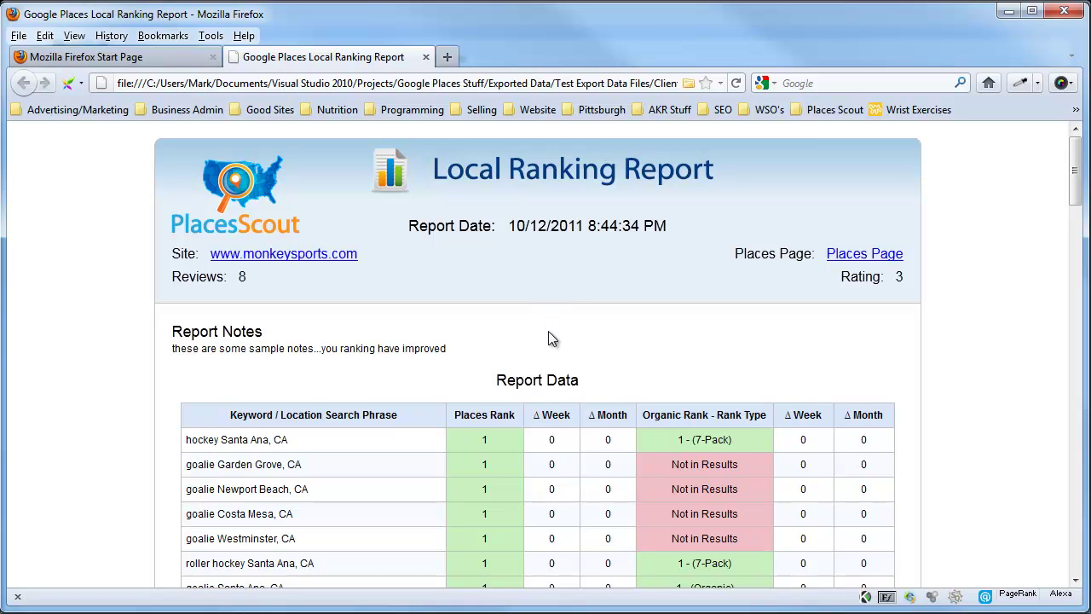
# Review the Local Ranking Report page in Firefox, going through its whole keyword ranking table and back to the report notes.
pyautogui.scroll(-2, 549, 334)
pyautogui.scroll(-16, 549, 338)
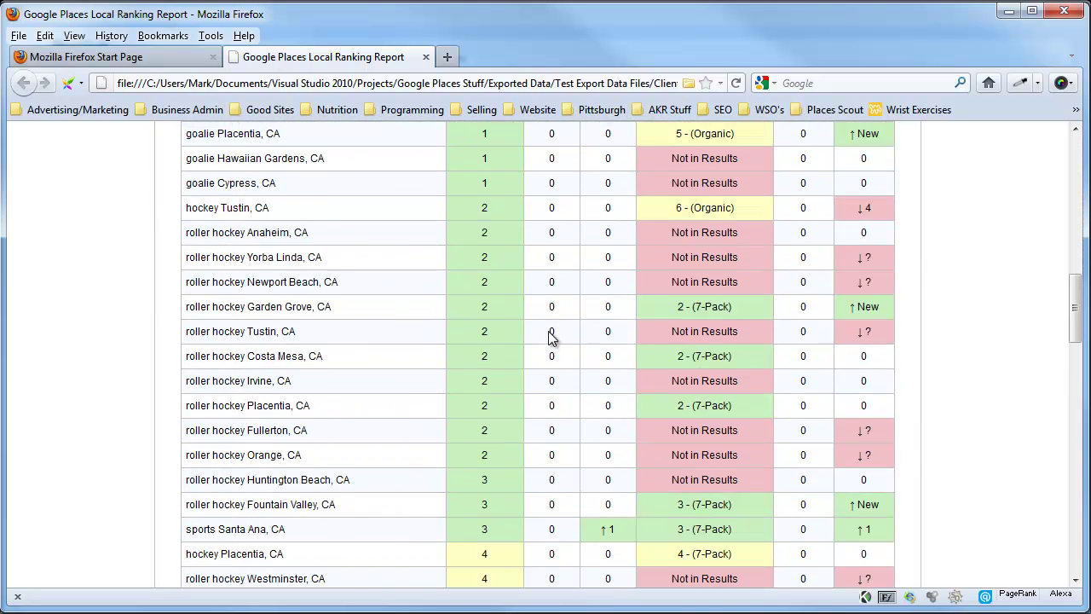
pyautogui.scroll(-6, 549, 337)
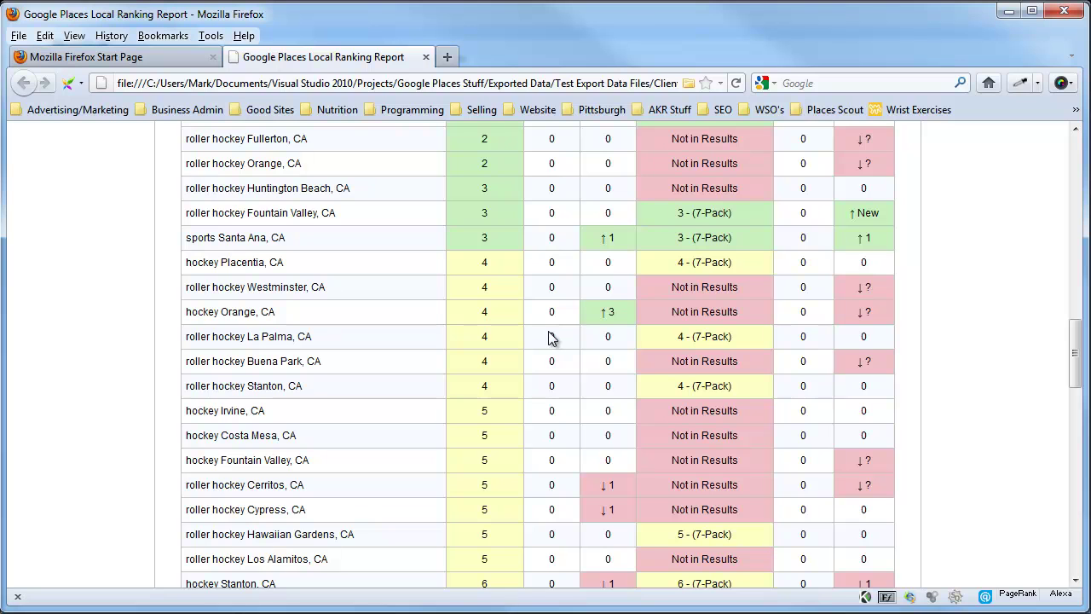
pyautogui.scroll(-14, 549, 337)
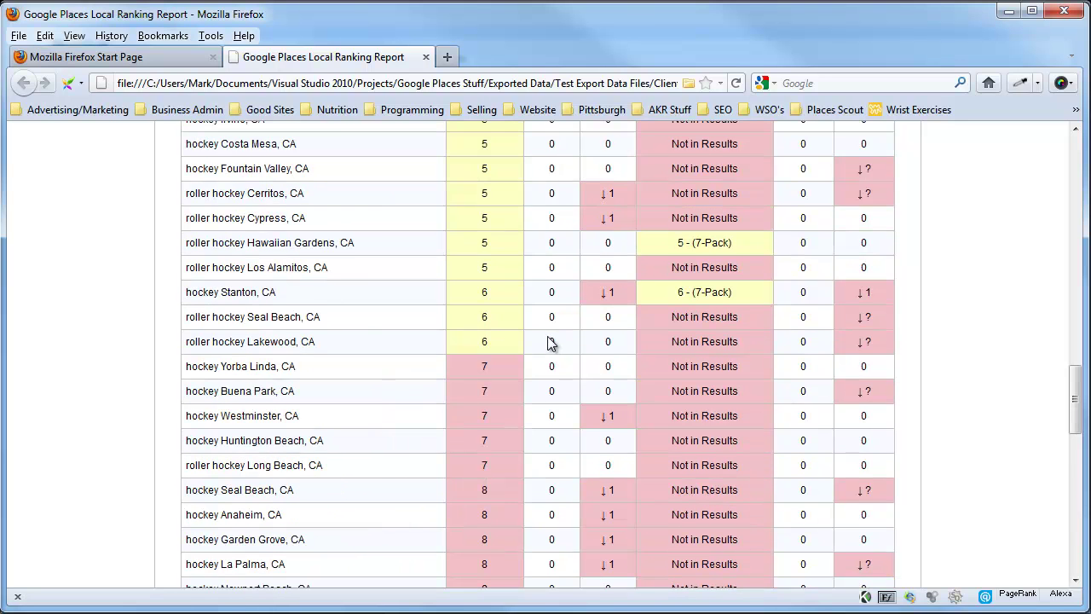
pyautogui.scroll(-10, 549, 342)
pyautogui.scroll(20, 550, 338)
pyautogui.scroll(20, 552, 337)
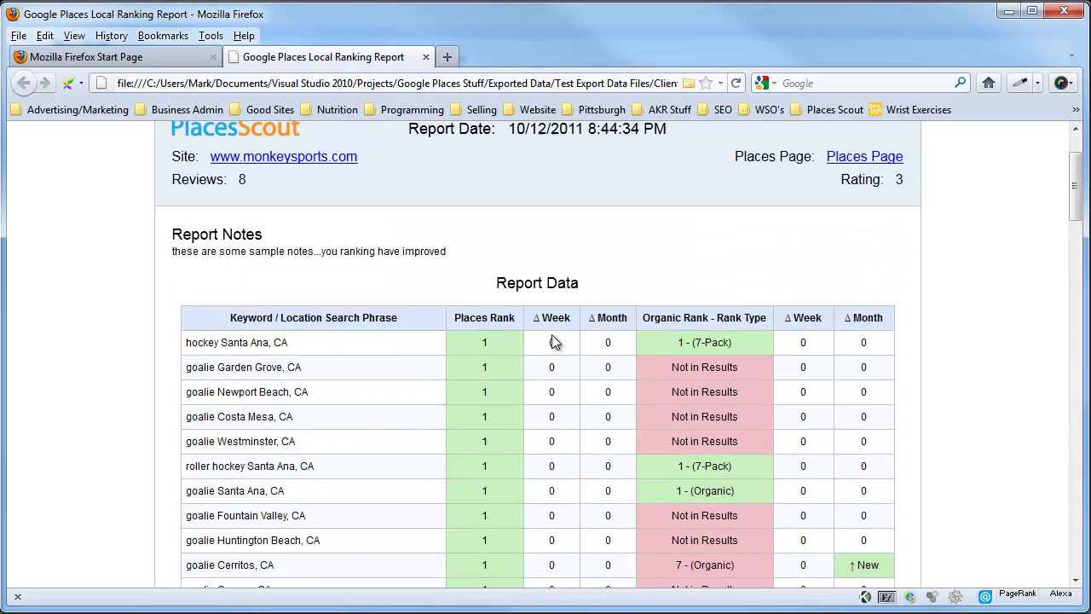